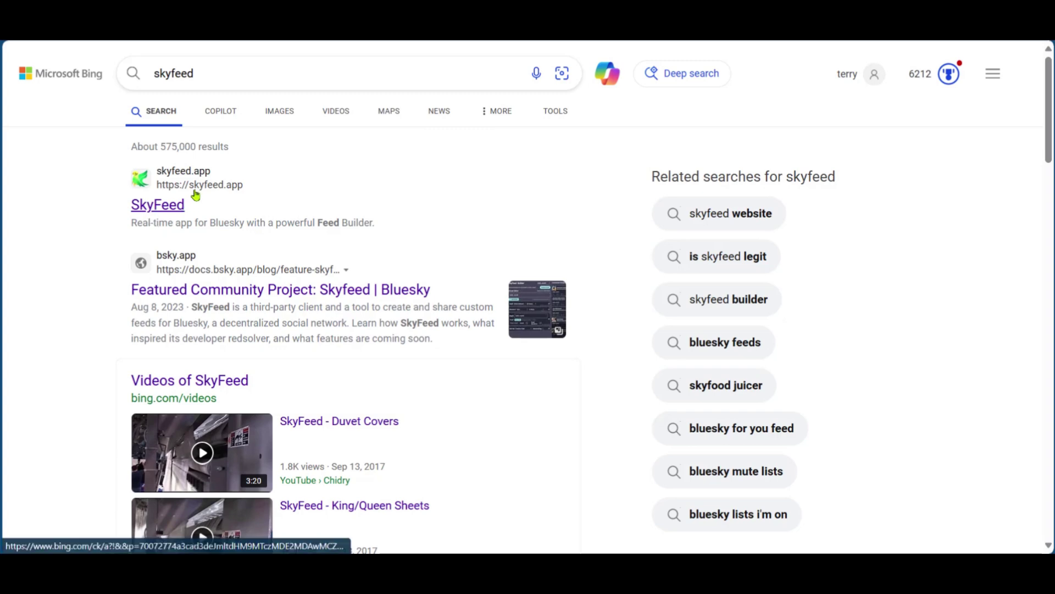
Go to SkyFeed from the search results and paste the account username into its sign-in form.
left_click(156, 205)
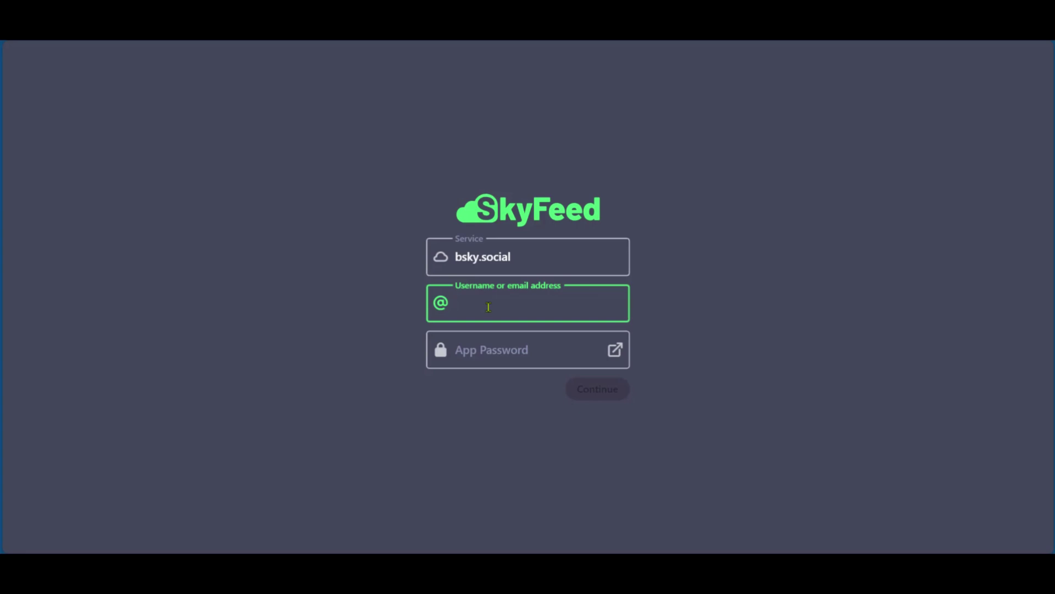
key("ctrl+v")
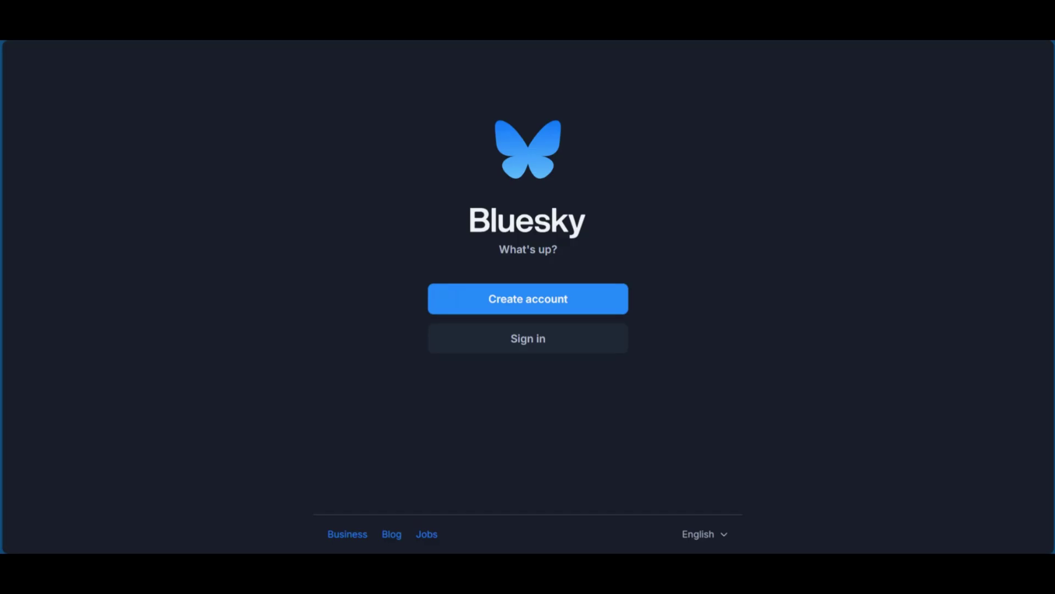
Sign in to Bluesky using the browser's saved account credentials.
left_click(539, 351)
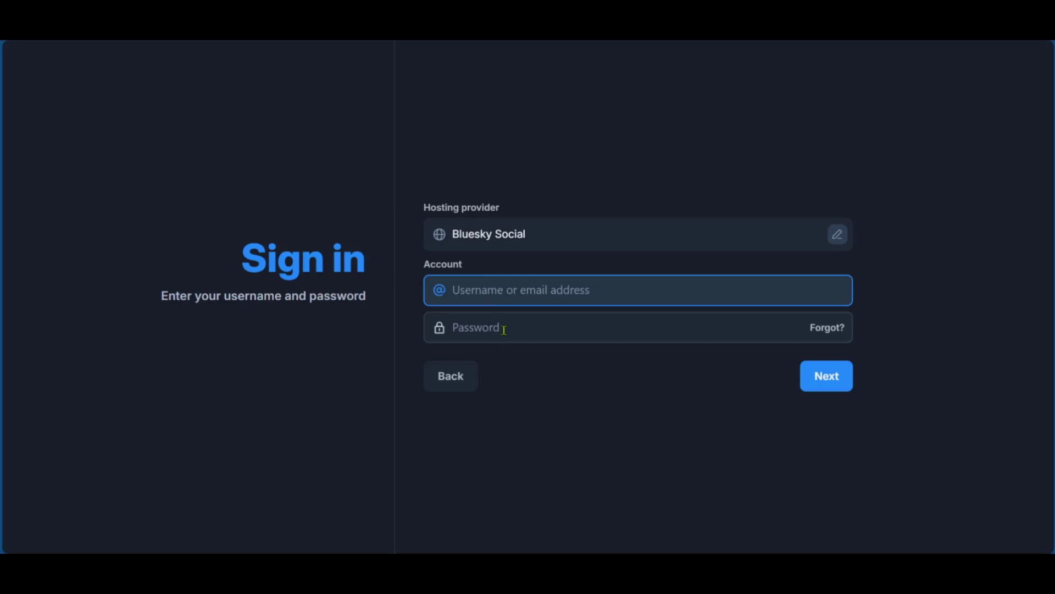
key("ctrl+shift+l")
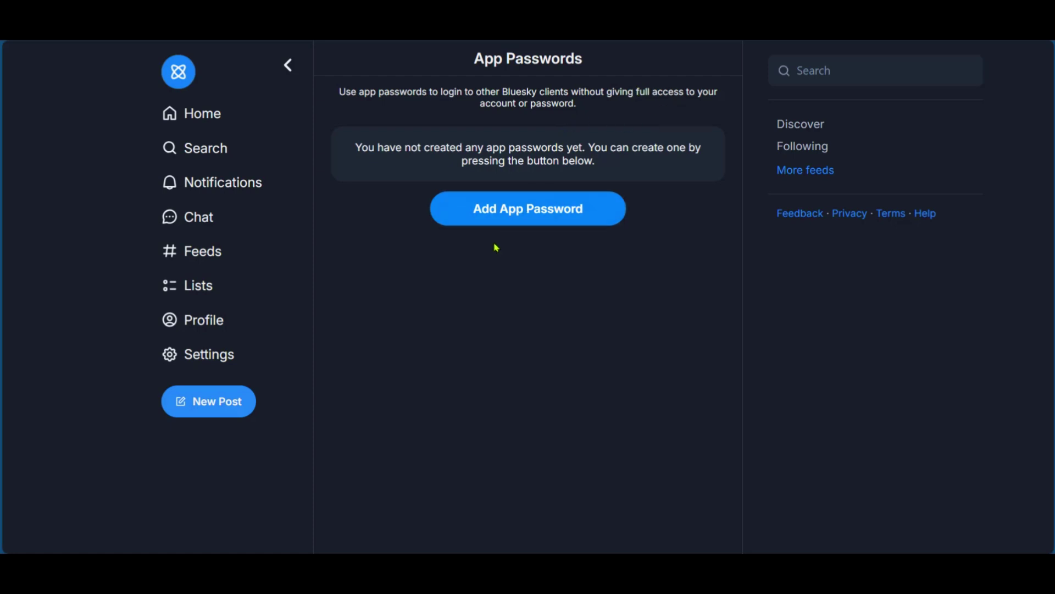
Create a Bluesky app password named LightBlue and copy its generated value.
left_click(488, 223)
left_click(512, 217)
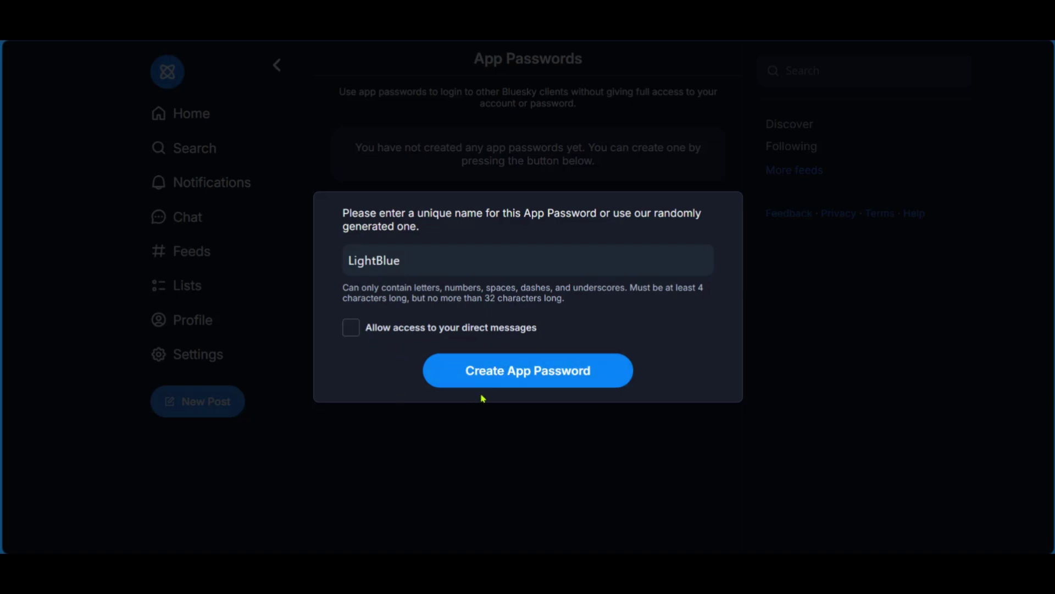
left_click(499, 381)
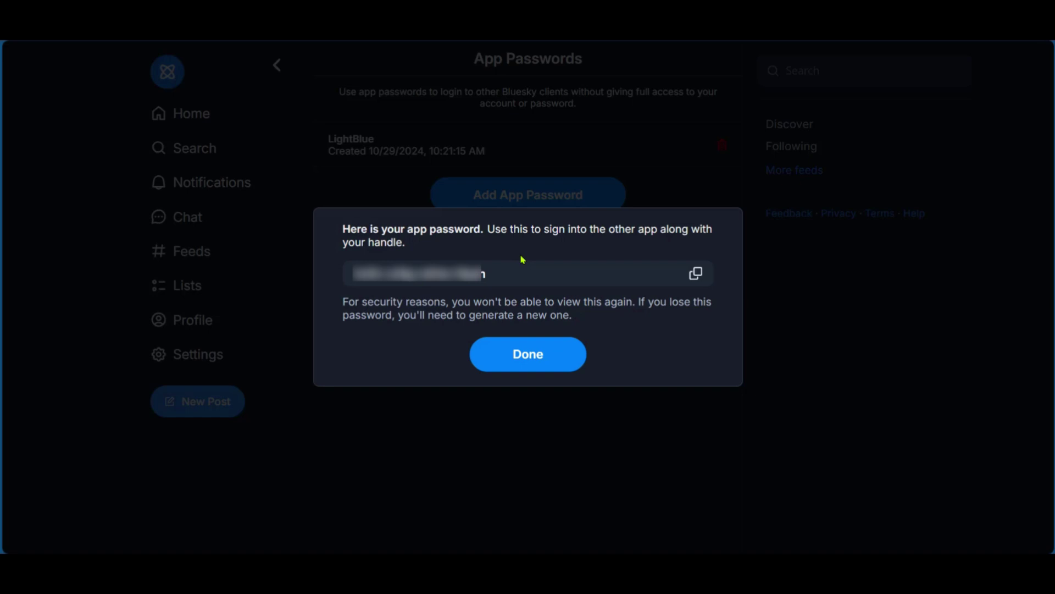
left_click(419, 284)
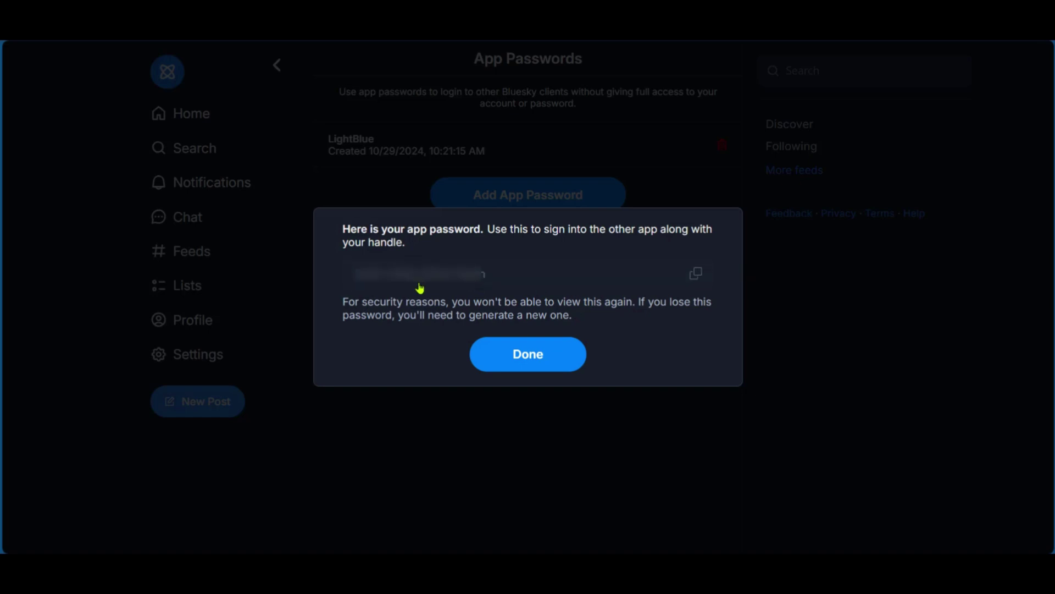
left_click(413, 287)
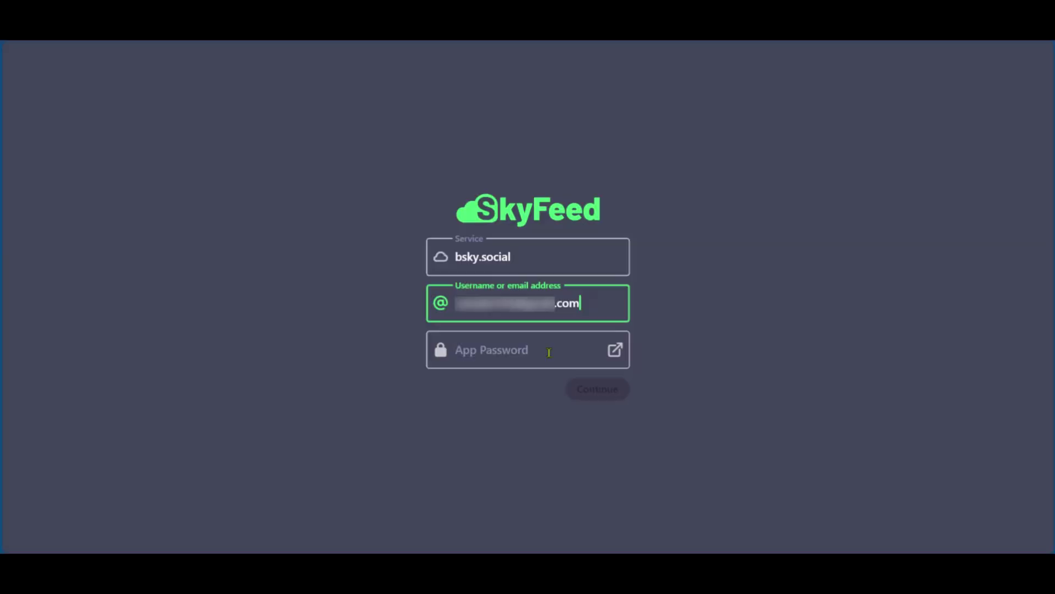
Paste the LightBlue app password into SkyFeed's App Password field and log in.
left_click(549, 350)
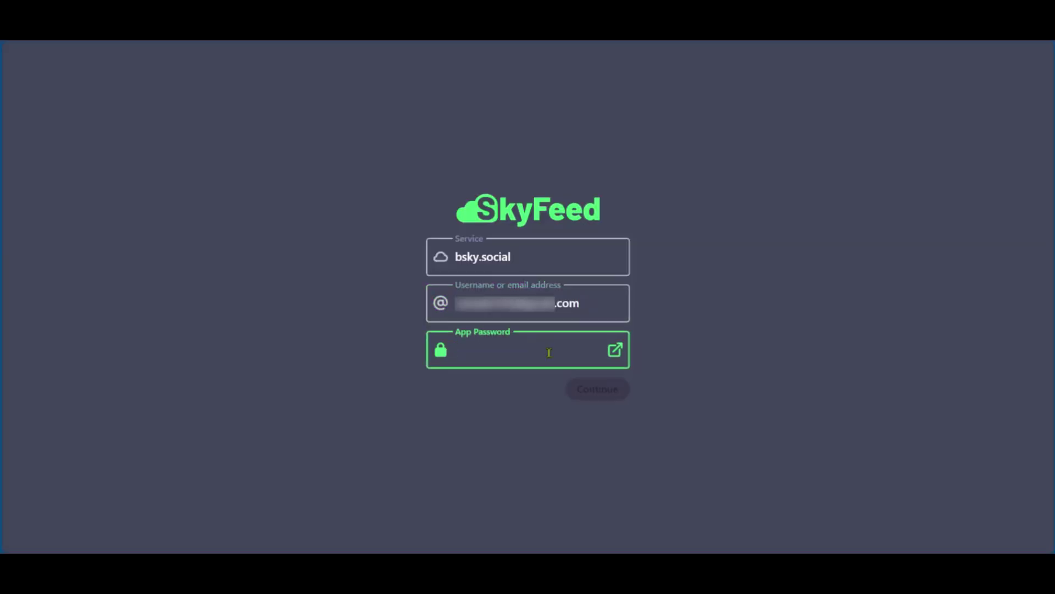
key("ctrl+v")
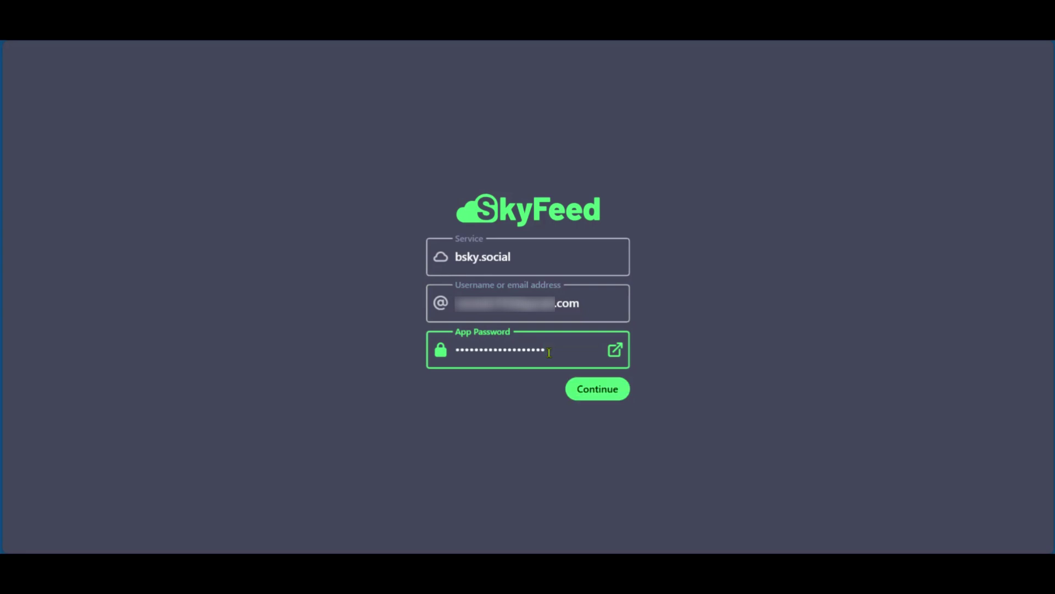
left_click(599, 390)
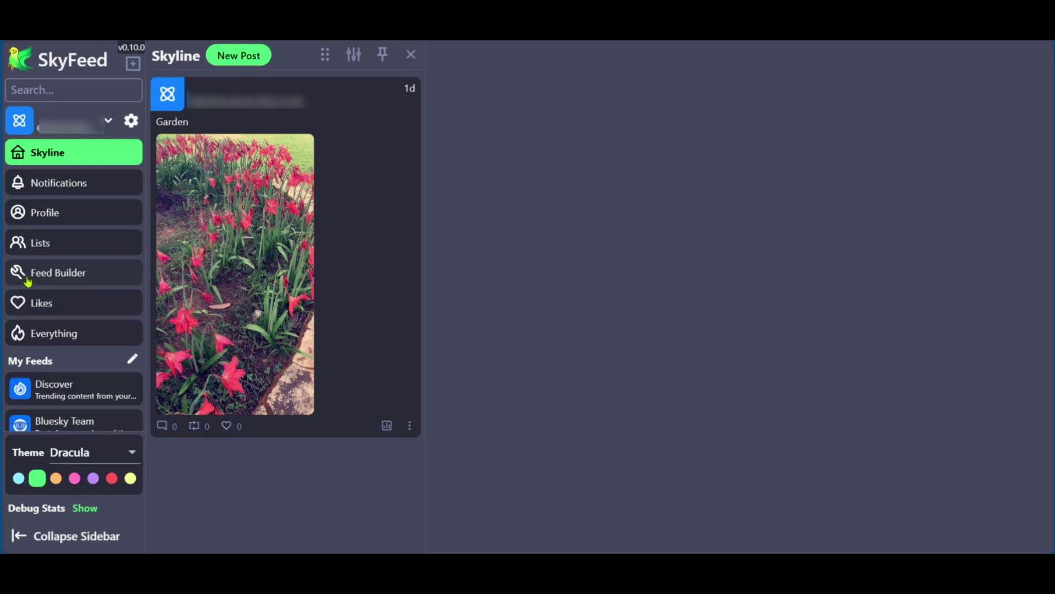
Create a feed in Feed Builder named 'My First Custom Feed' and select its hello.+world RegEx pattern.
left_click(62, 274)
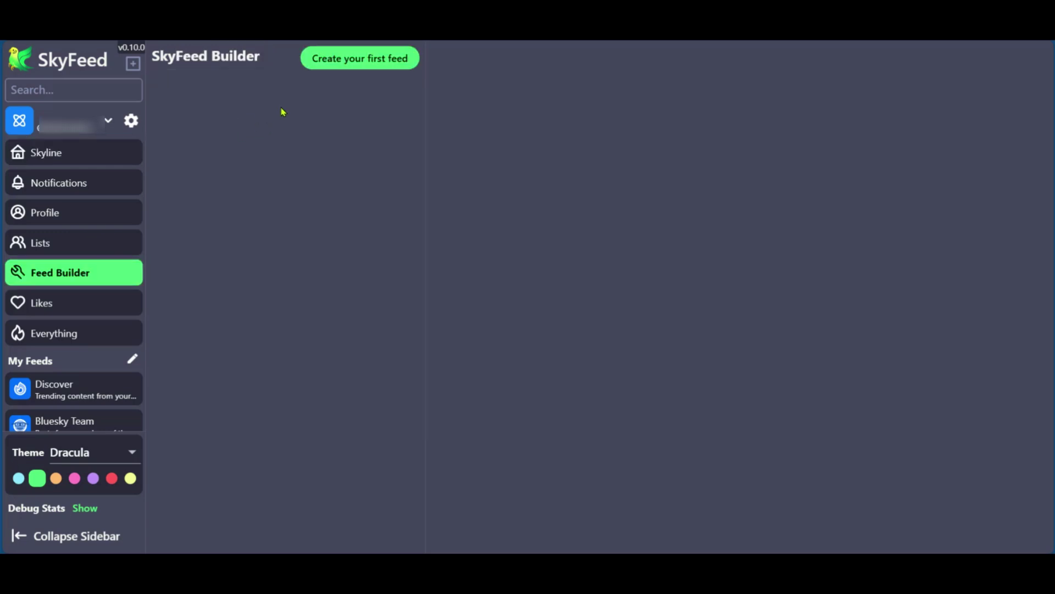
left_click(359, 60)
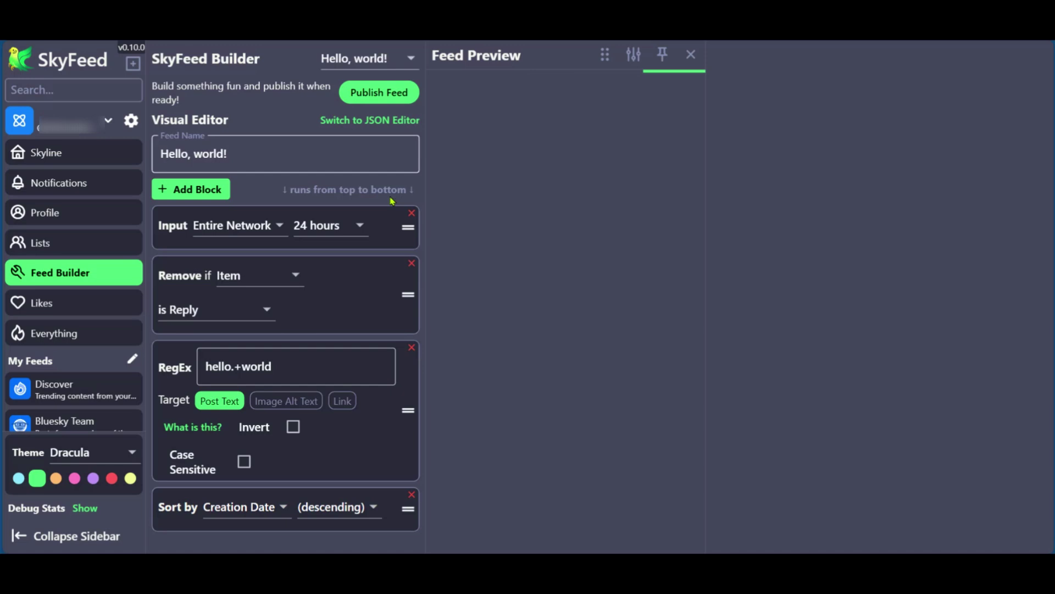
left_click(239, 155)
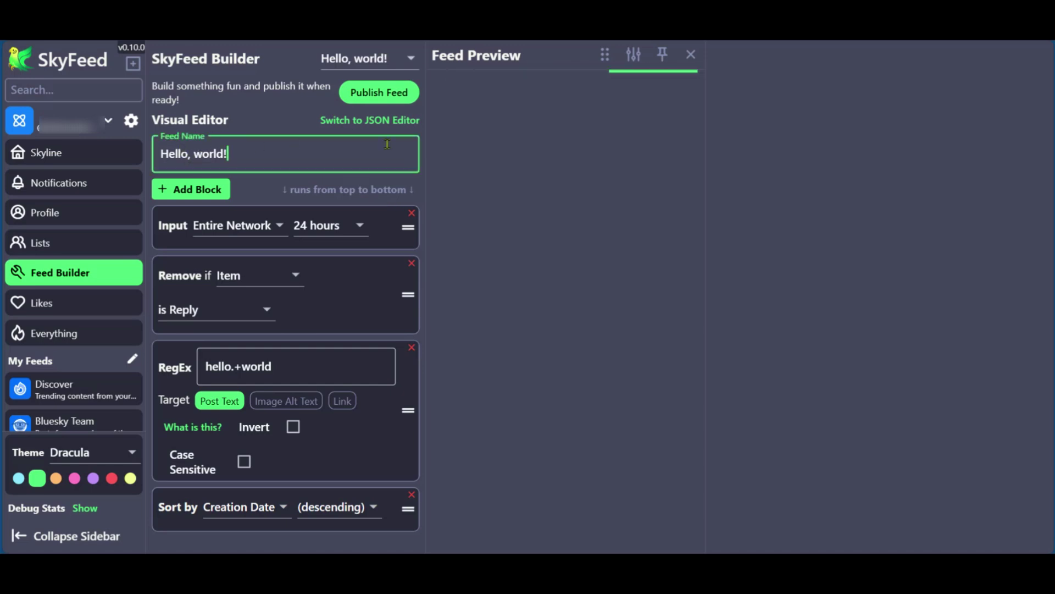
key("ctrl+a")
key("ctrl+v")
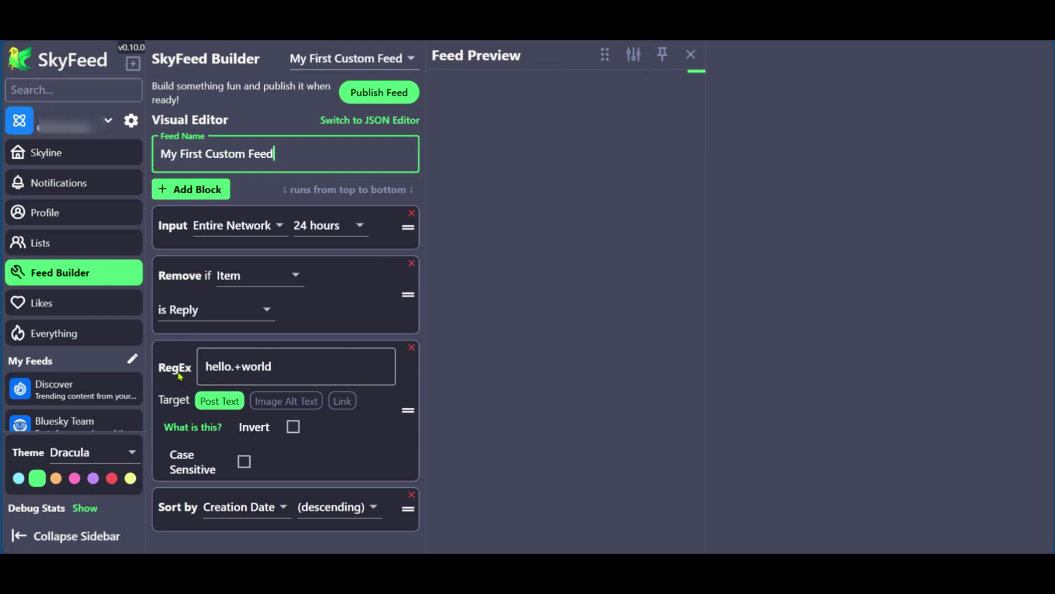
left_click_drag(292, 368, 199, 369)
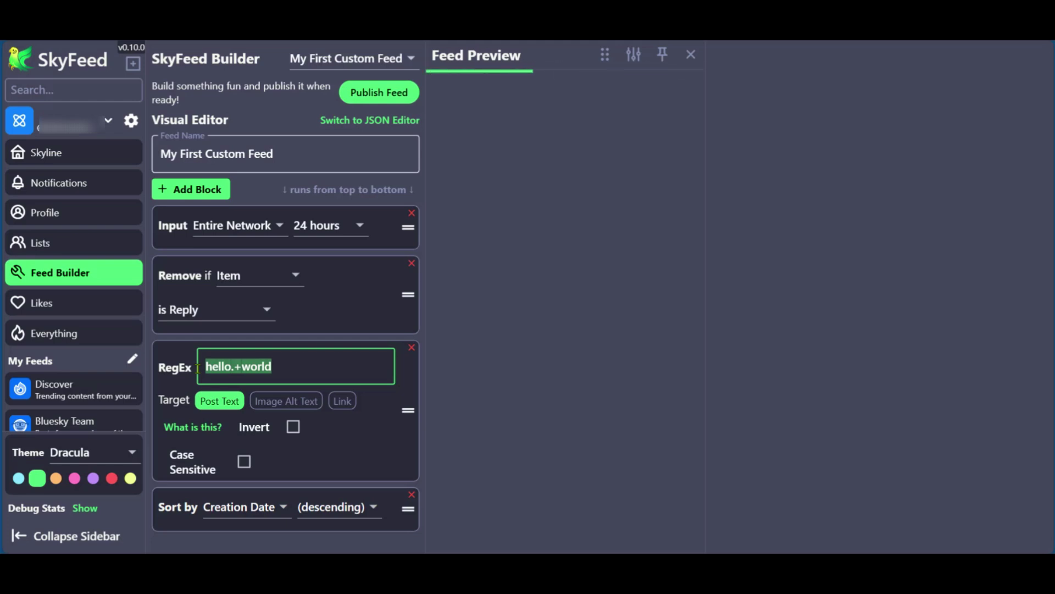
Clear the RegEx pattern and set the Input block to Single User with your own DID.
key("BackSpace")
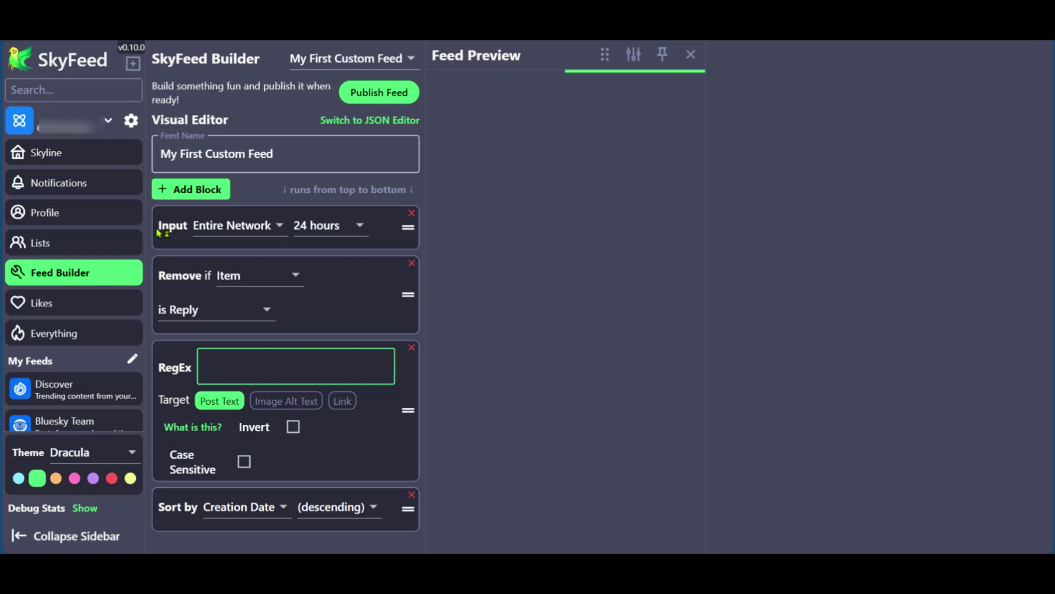
left_click(279, 227)
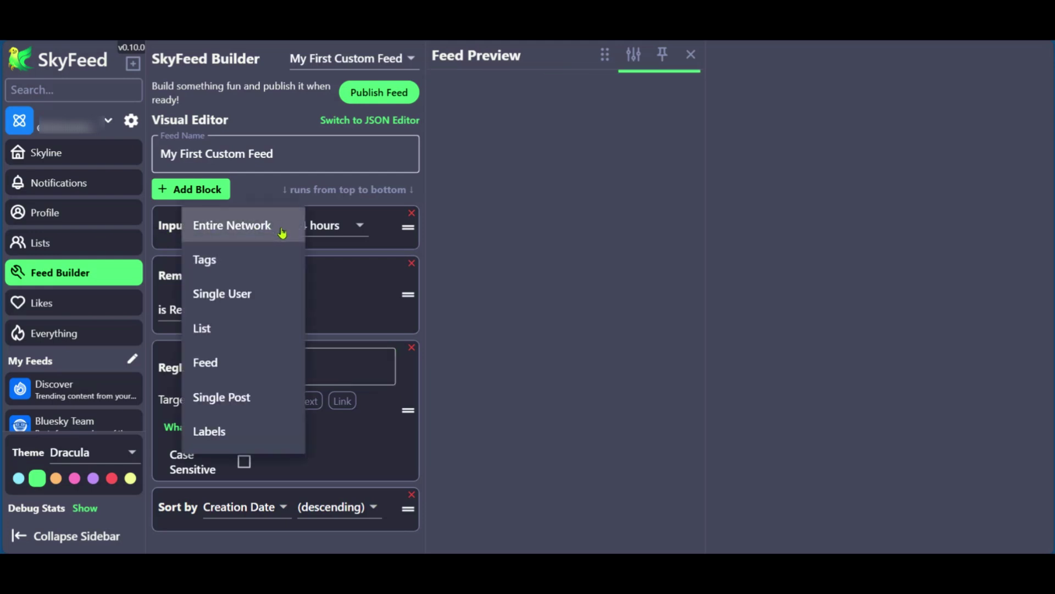
left_click(237, 300)
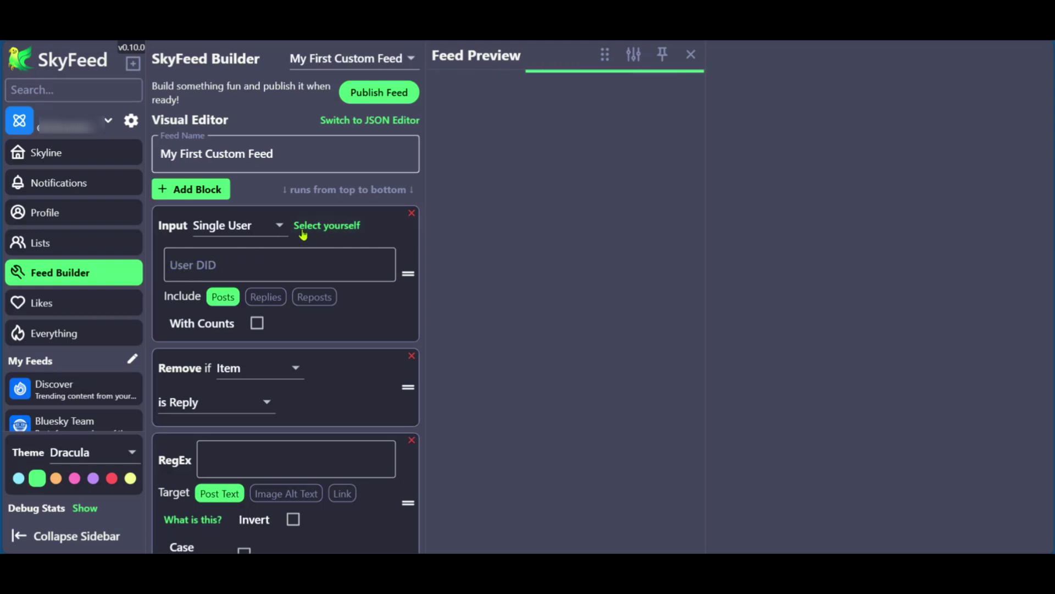
left_click(318, 227)
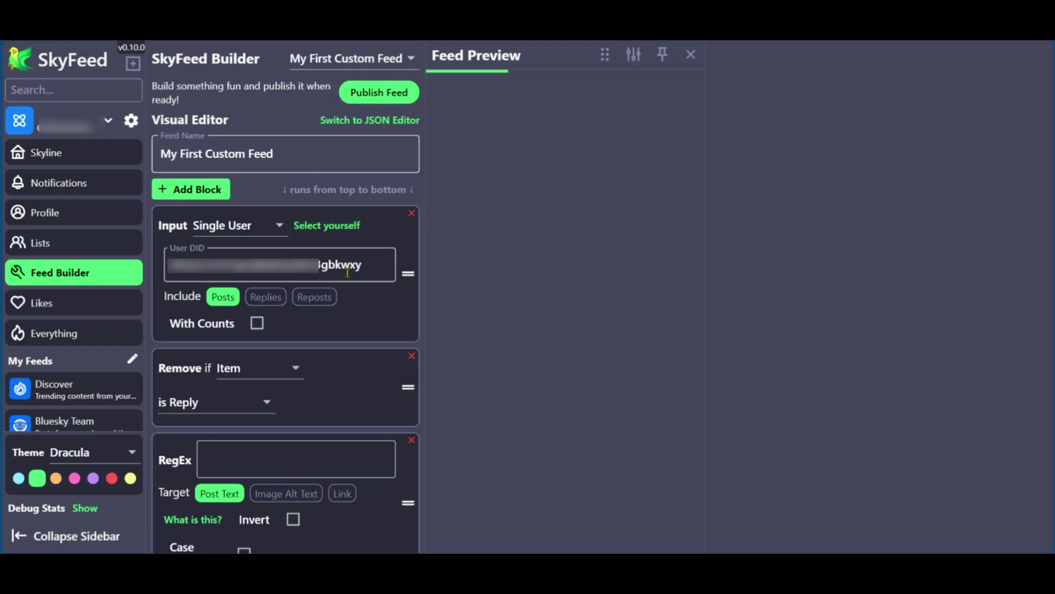
scroll(329, 286, "down", 1)
scroll(280, 296, "up", 1)
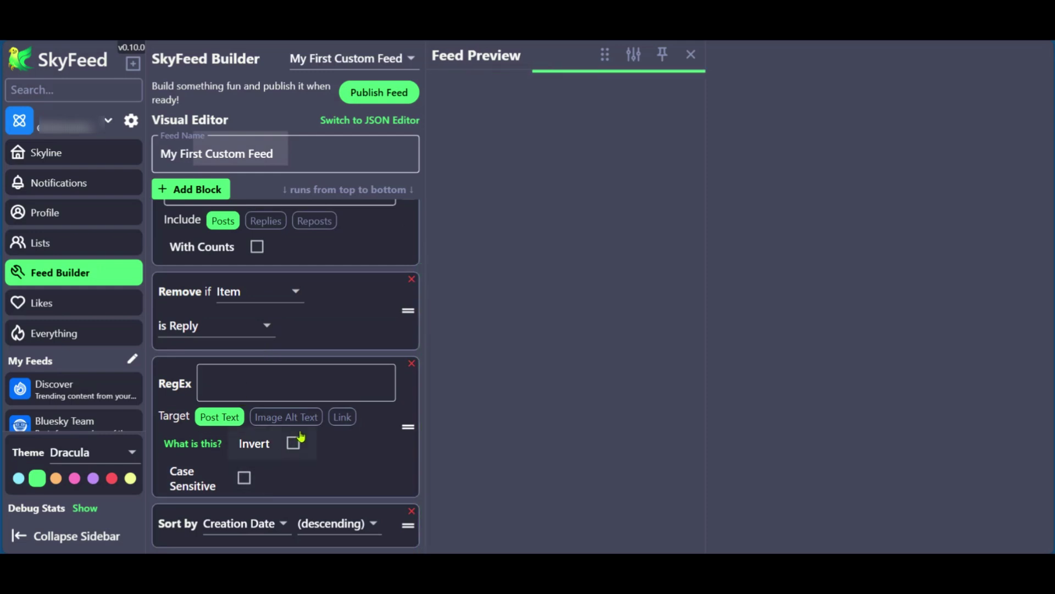
scroll(231, 371, "up", 2)
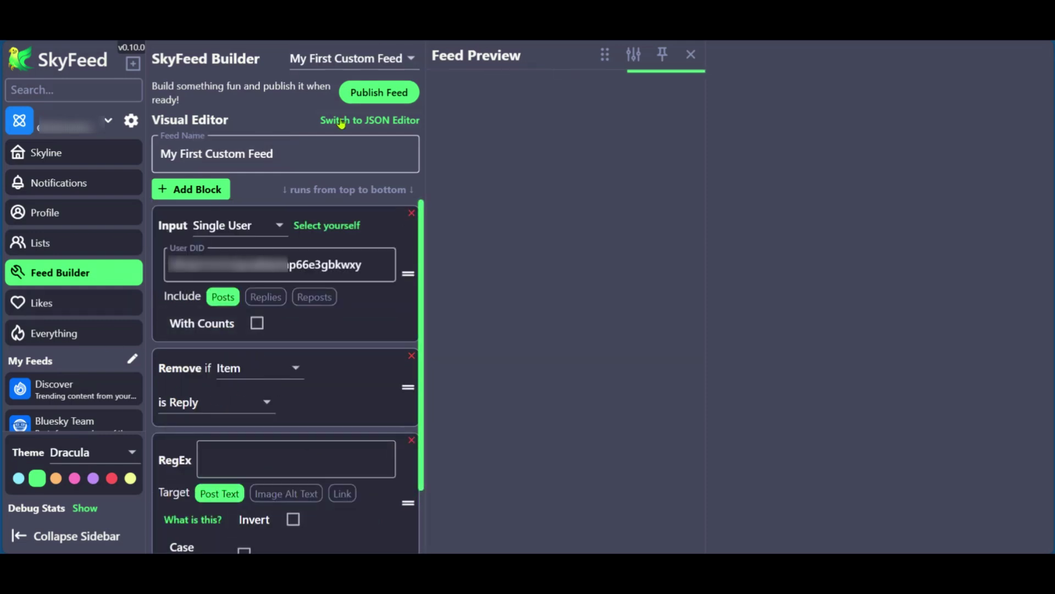
Start publishing My First Custom Feed with the license set to EUPL-1.2.
left_click(367, 95)
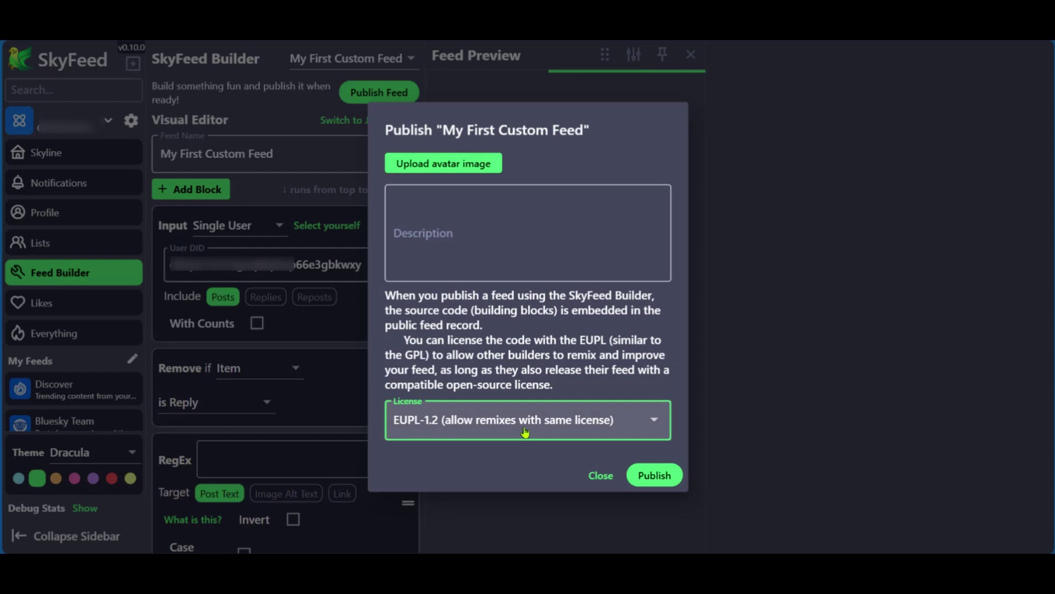
left_click(652, 424)
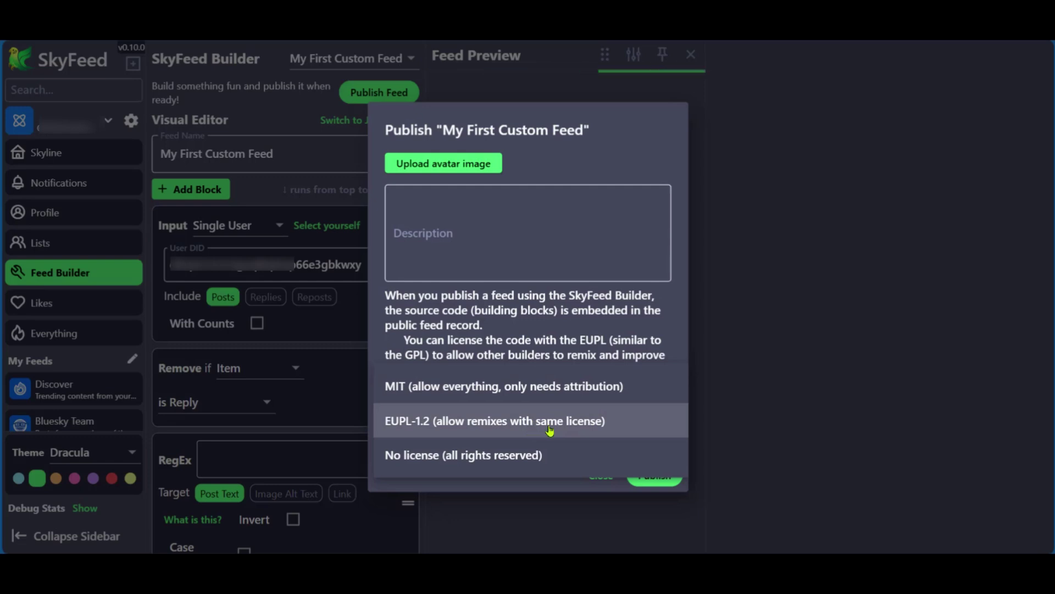
left_click(664, 352)
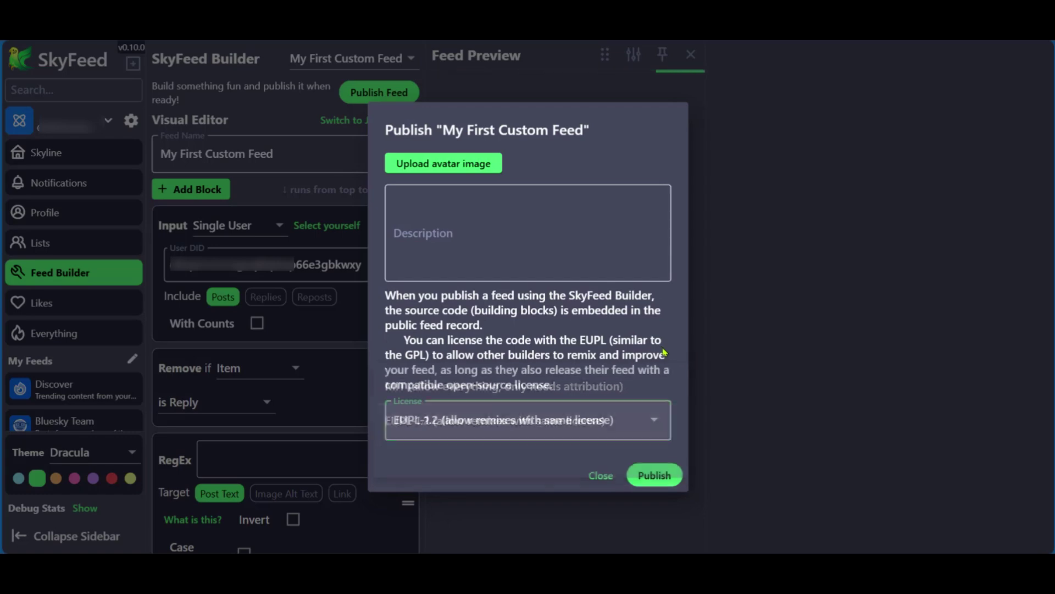
Publish and update My First Custom Feed, then view it on its bsky.app feed page.
left_click(646, 482)
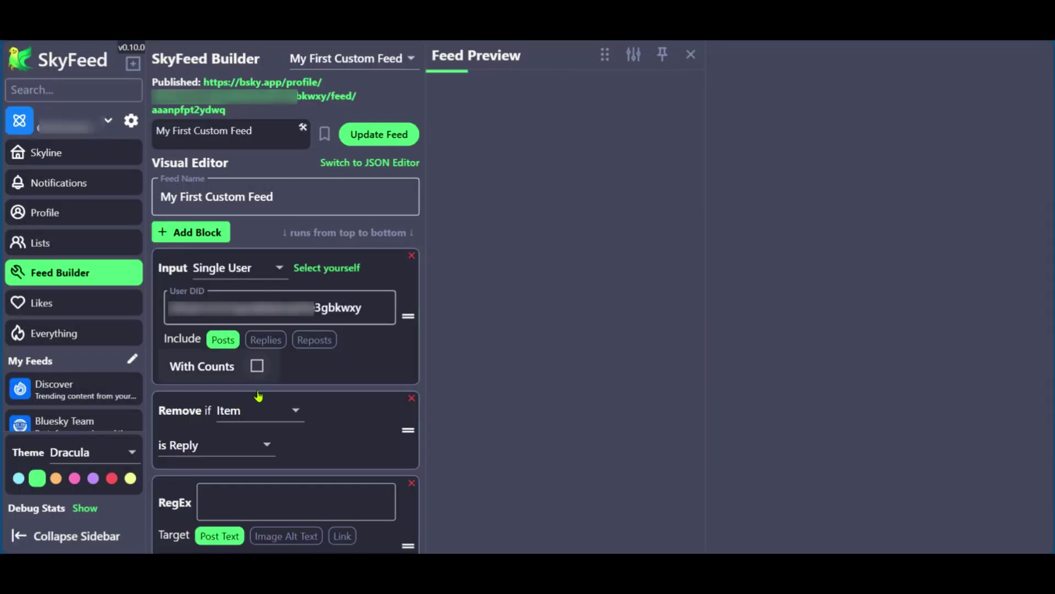
scroll(276, 457, "down", 2)
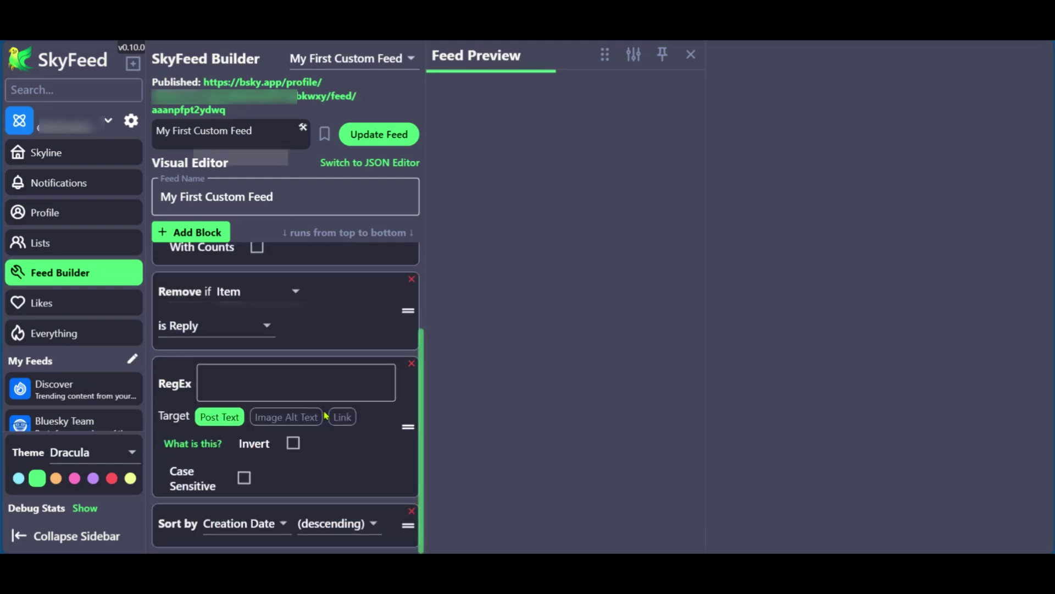
scroll(323, 407, "up", 2)
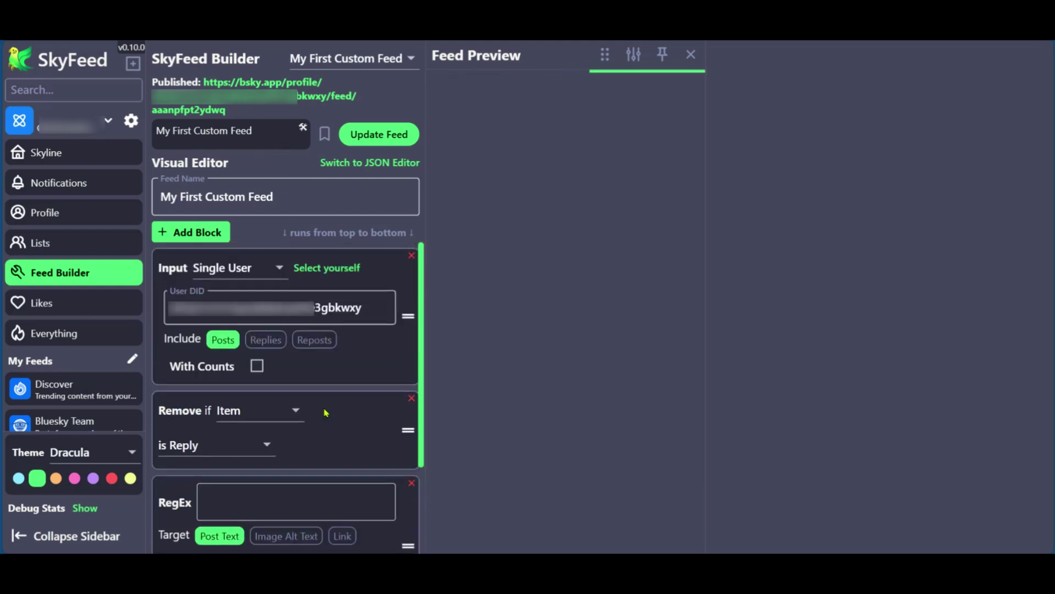
left_click(366, 138)
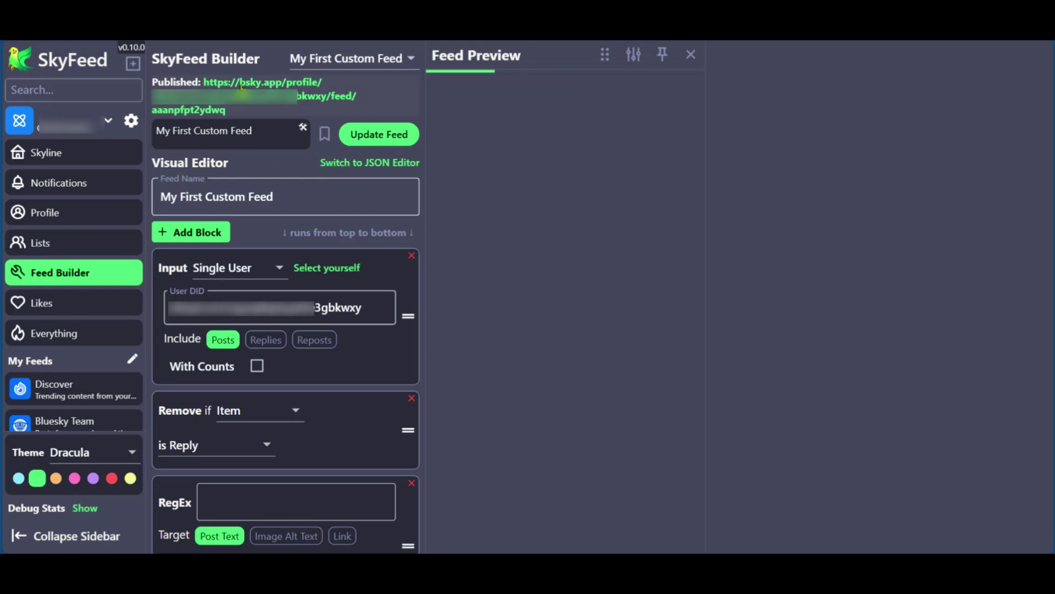
left_click(242, 86)
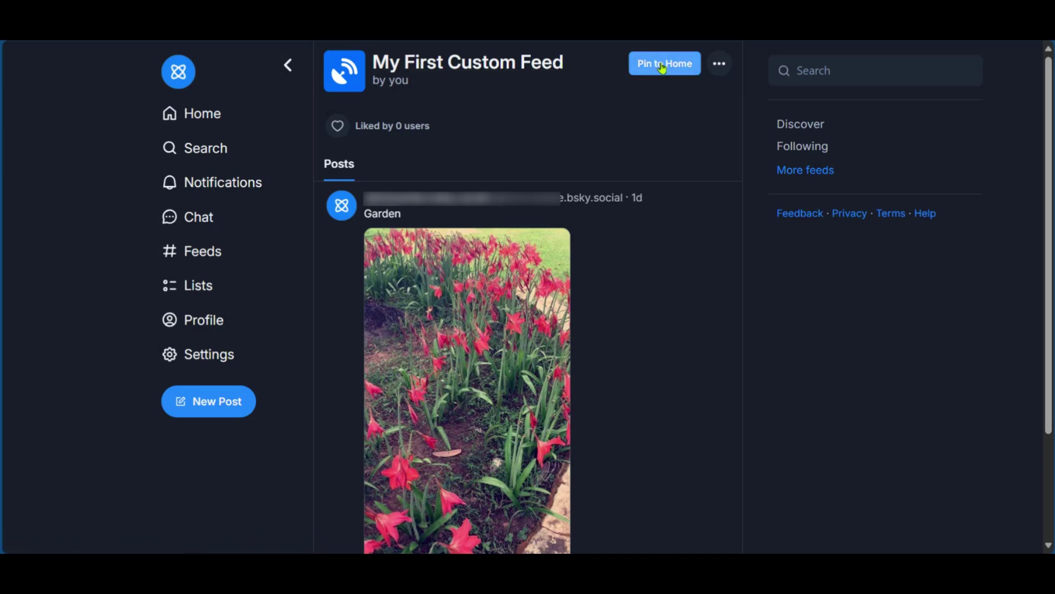
left_click(719, 65)
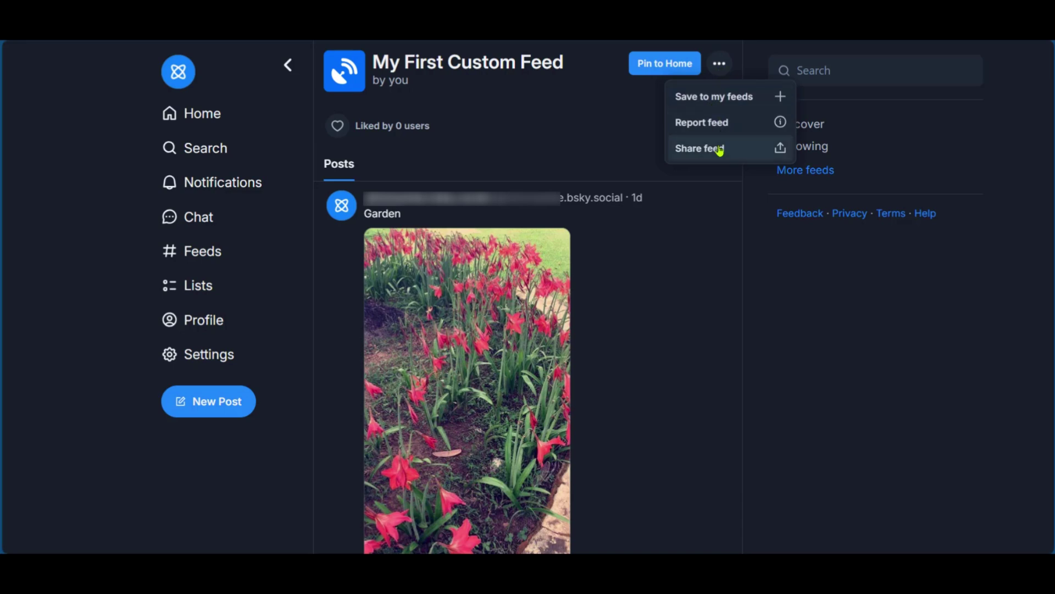
left_click(586, 134)
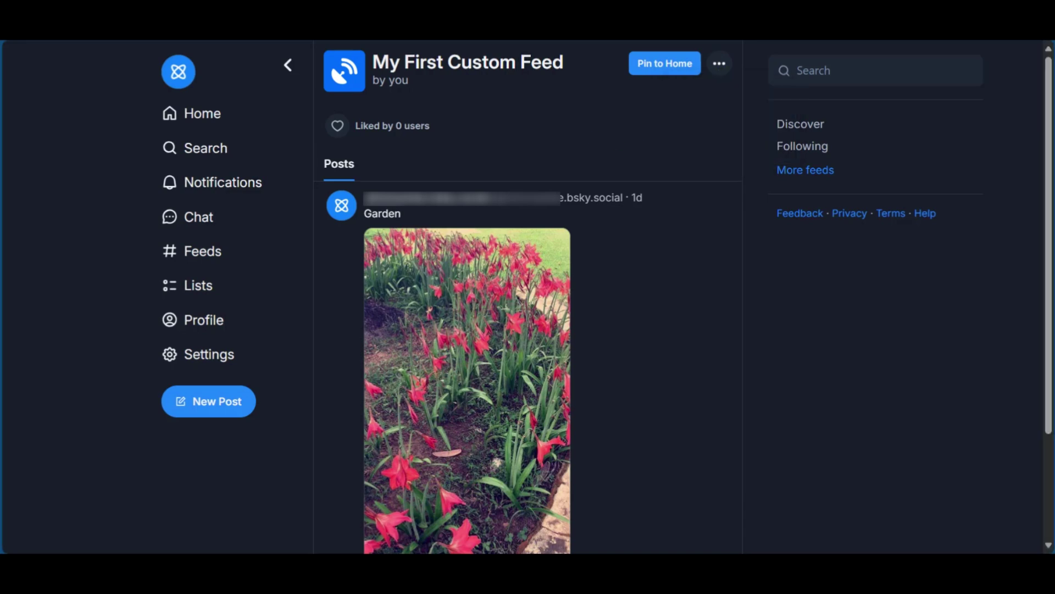